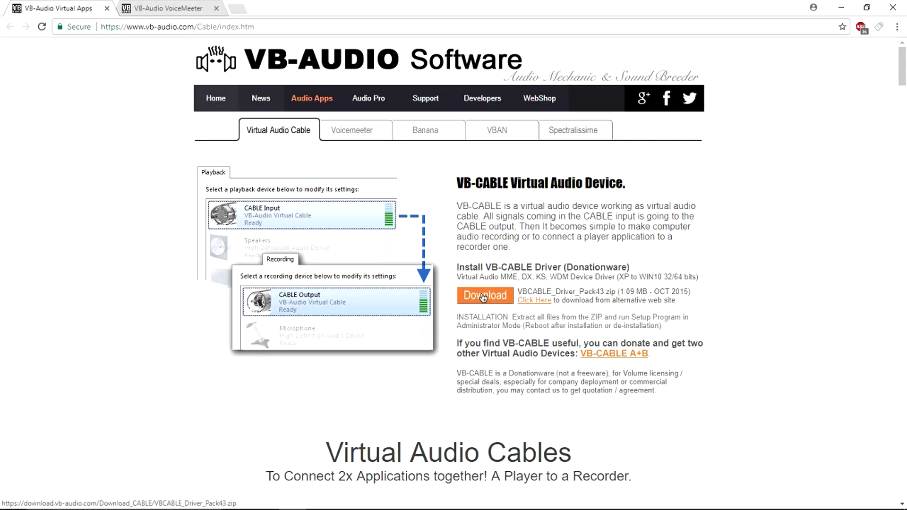
- Download the VB-CABLE driver pack and close its page, returning to the Voicemeeter page
{"action": "left_click", "coordinate": [482, 297]}
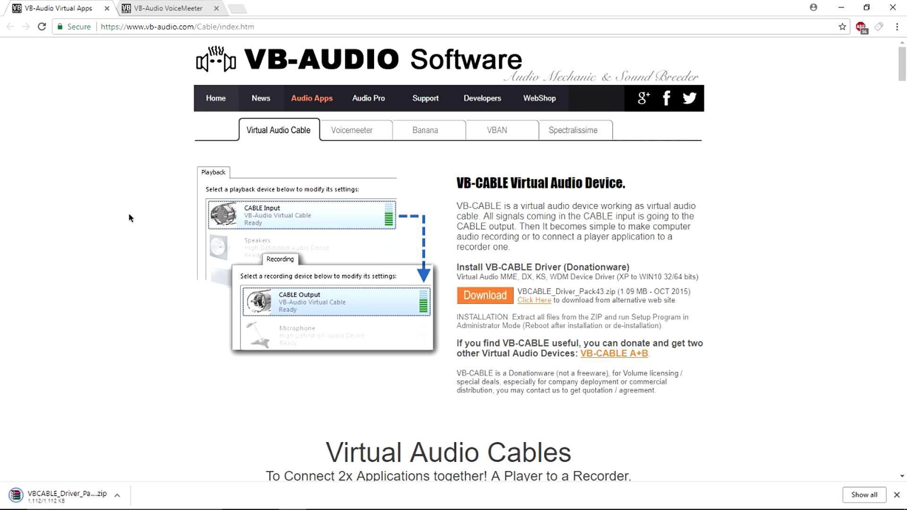
{"action": "left_click", "coordinate": [107, 8]}
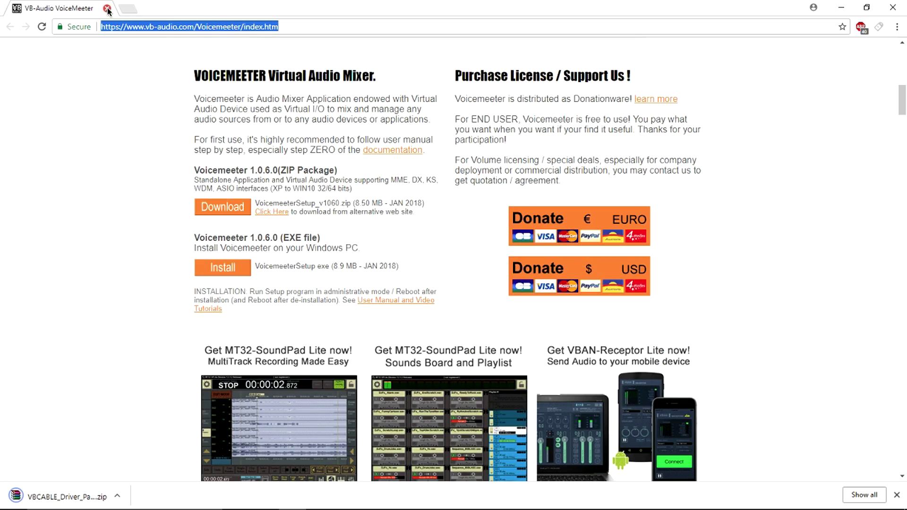
{"action": "left_click", "coordinate": [298, 118]}
- Download the Voicemeeter 1.0.6.0 ZIP package (VoicemeeterSetup_v1060.zip)
{"action": "scroll", "coordinate": [297, 119], "scroll_direction": "up", "scroll_amount": 9}
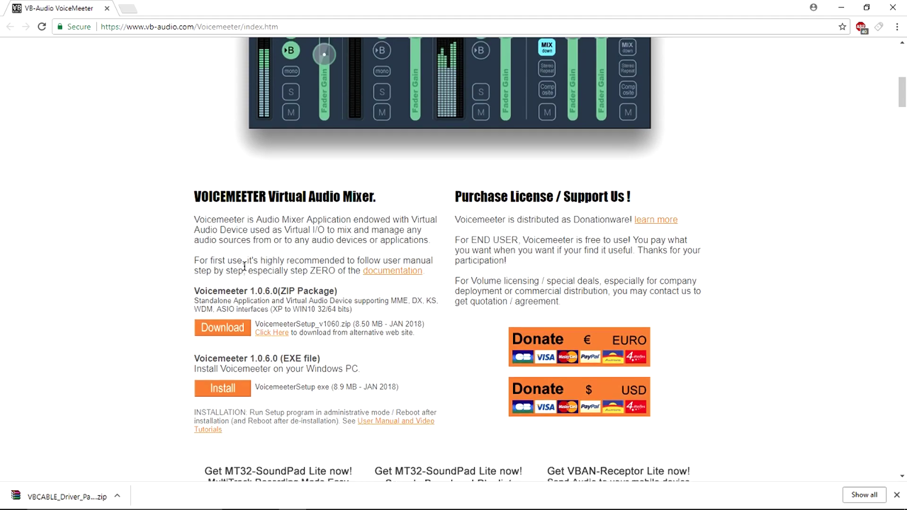
{"action": "scroll", "coordinate": [248, 335], "scroll_direction": "down", "scroll_amount": 10}
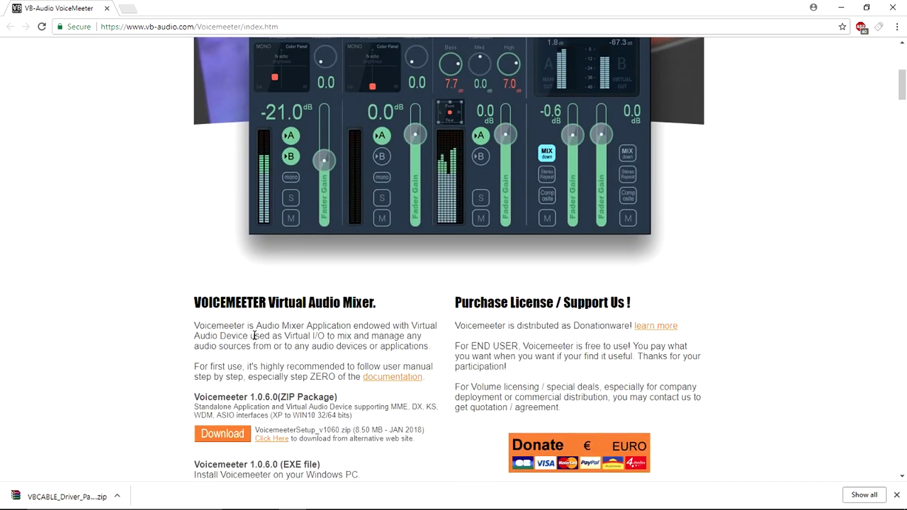
{"action": "left_click_drag", "start_coordinate": [280, 283], "coordinate": [334, 281]}
{"action": "left_click", "coordinate": [221, 322]}
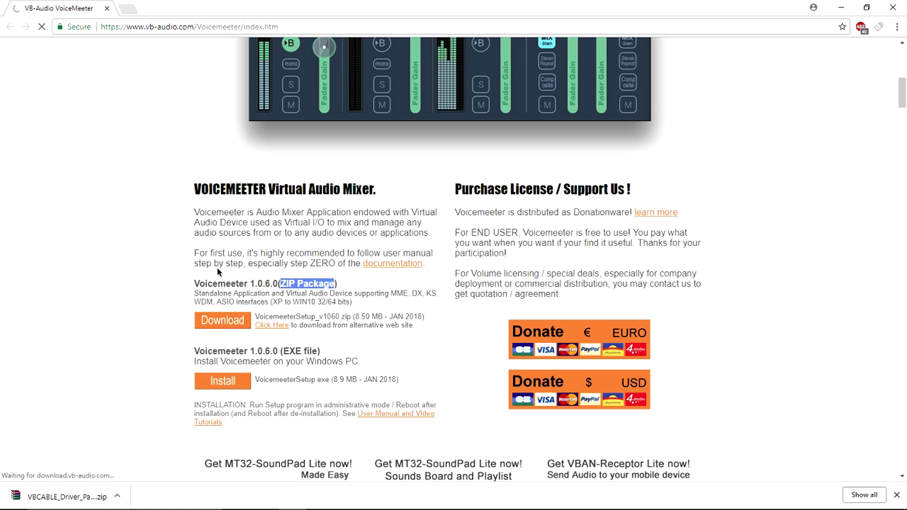
{"action": "left_click", "coordinate": [180, 247]}
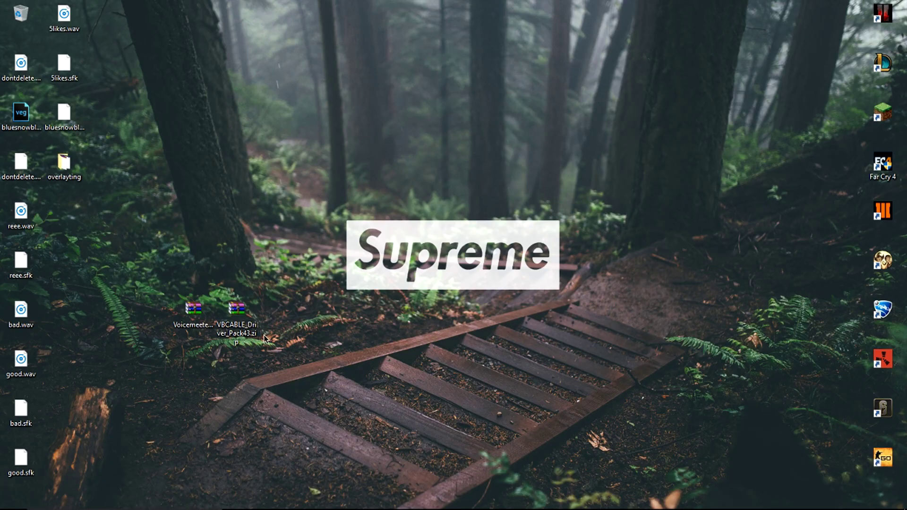
- Extract the VBCABLE_Driver_Pack43 and VoicemeeterSetup_v1060 zips with WinRAR into their own folders
{"action": "left_click", "coordinate": [241, 312]}
{"action": "right_click", "coordinate": [242, 311]}
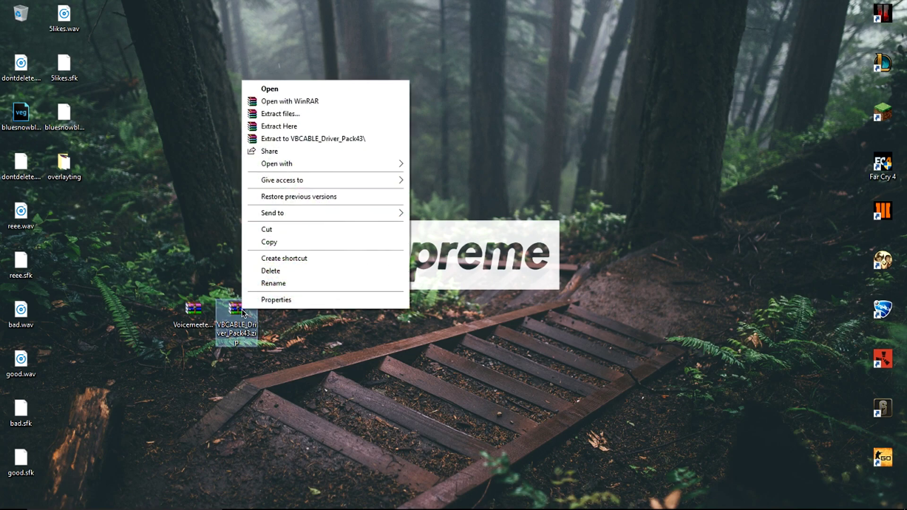
{"action": "left_click", "coordinate": [280, 138]}
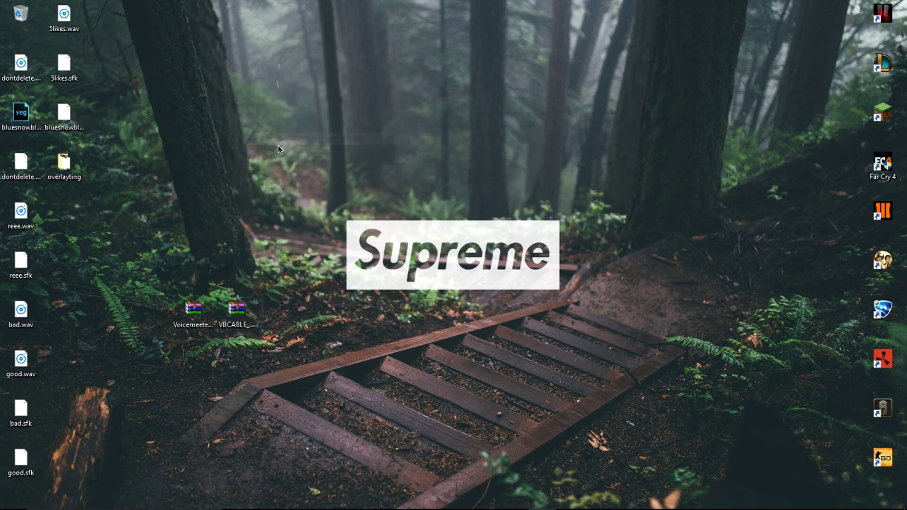
{"action": "right_click", "coordinate": [195, 313]}
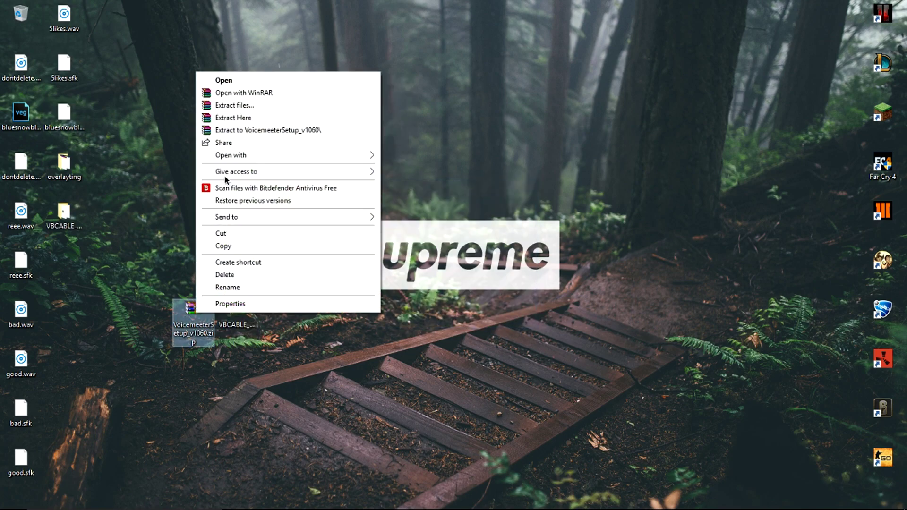
{"action": "left_click", "coordinate": [223, 130]}
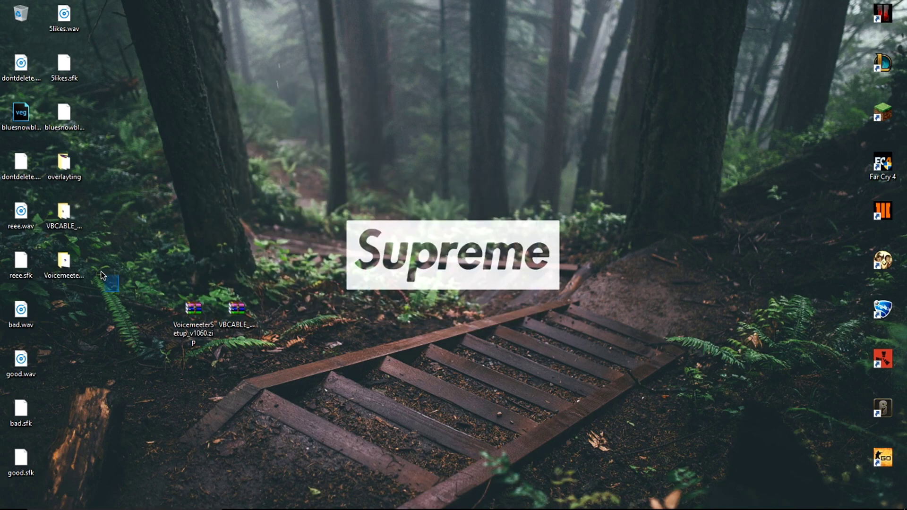
- Move the extracted folders beside the Supreme logo and the zips to the left edge near reee.wav
{"action": "left_click_drag", "start_coordinate": [102, 276], "coordinate": [279, 263]}
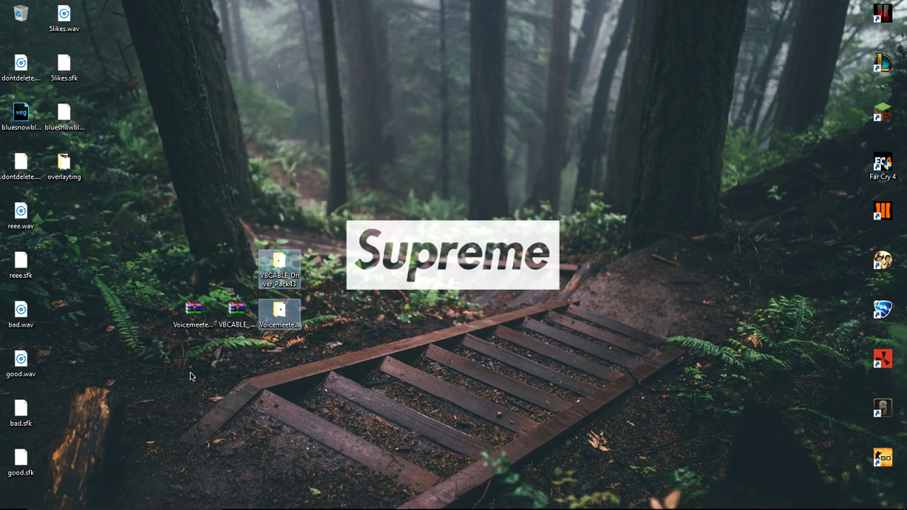
{"action": "left_click_drag", "start_coordinate": [189, 376], "coordinate": [231, 300]}
{"action": "left_click_drag", "start_coordinate": [193, 308], "coordinate": [61, 213]}
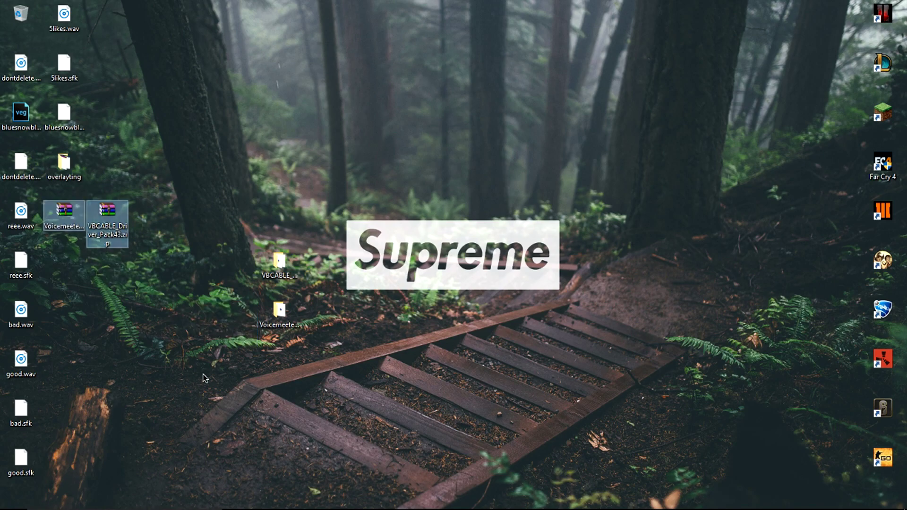
{"action": "left_click", "coordinate": [285, 271]}
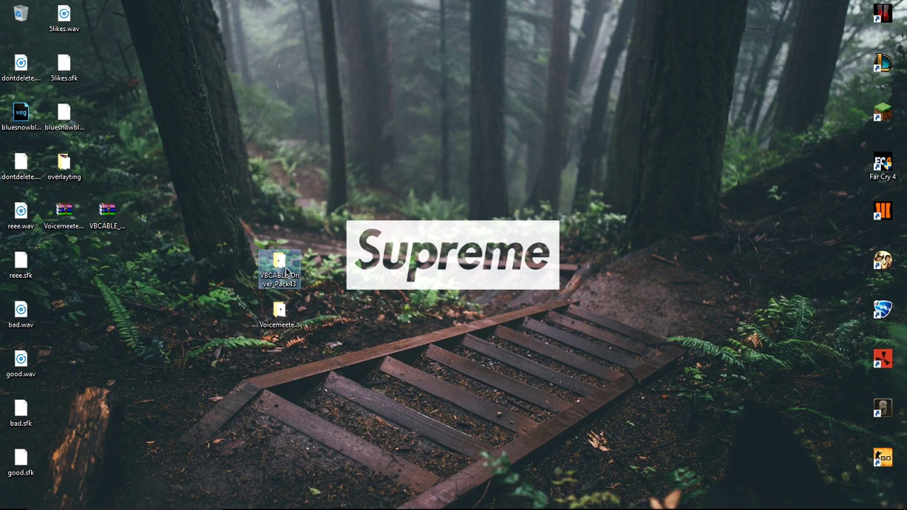
- Open the VBCABLE_Driver_Pack43 folder and locate the 64-bit VBCABLE_Setup_x64.exe installer
{"action": "double_click", "coordinate": [286, 272]}
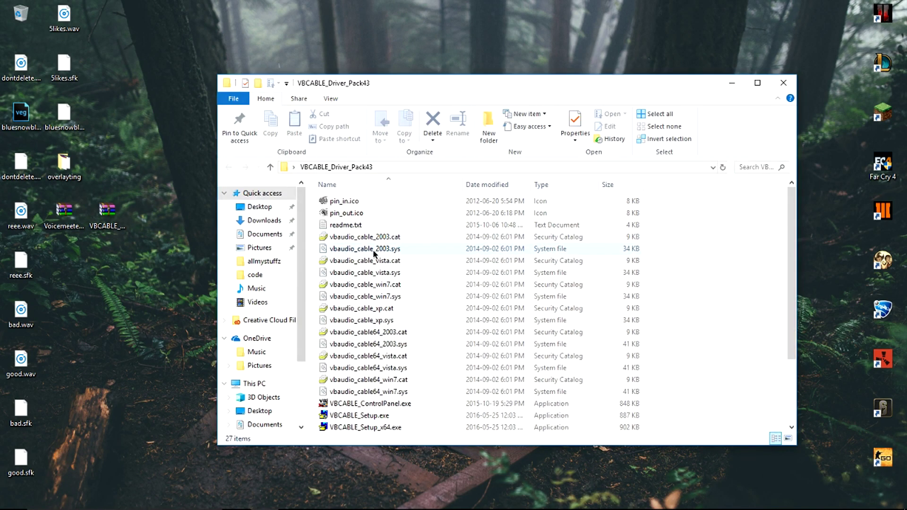
{"action": "scroll", "coordinate": [373, 253], "scroll_direction": "down", "scroll_amount": 2}
{"action": "left_click", "coordinate": [363, 353]}
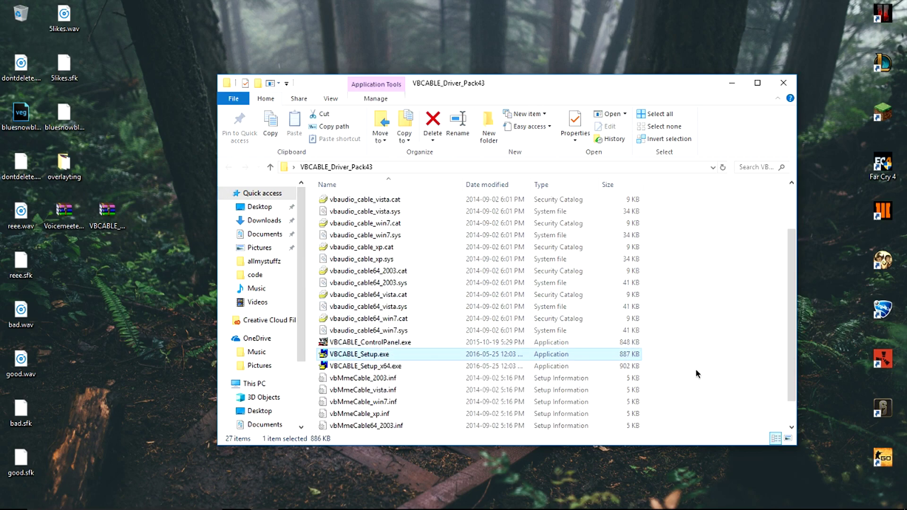
{"action": "left_click", "coordinate": [427, 366]}
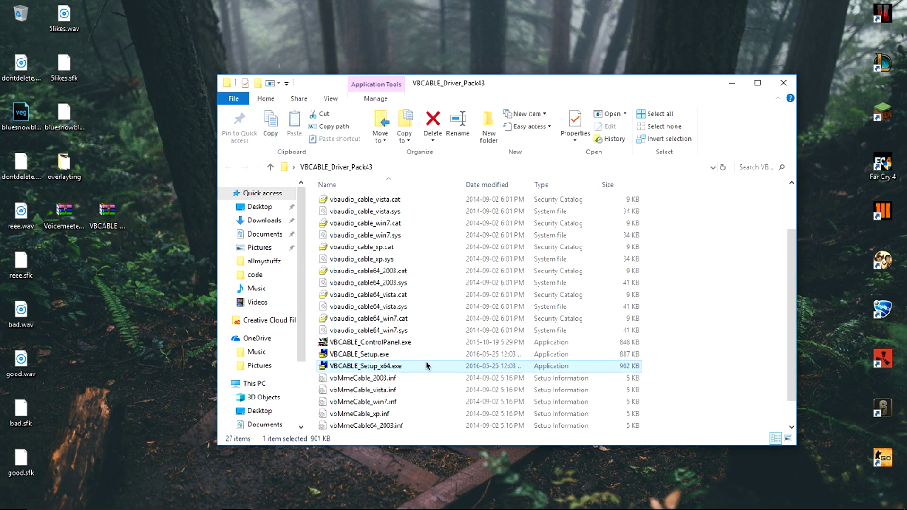
{"action": "left_click", "coordinate": [606, 355], "text": "shift"}
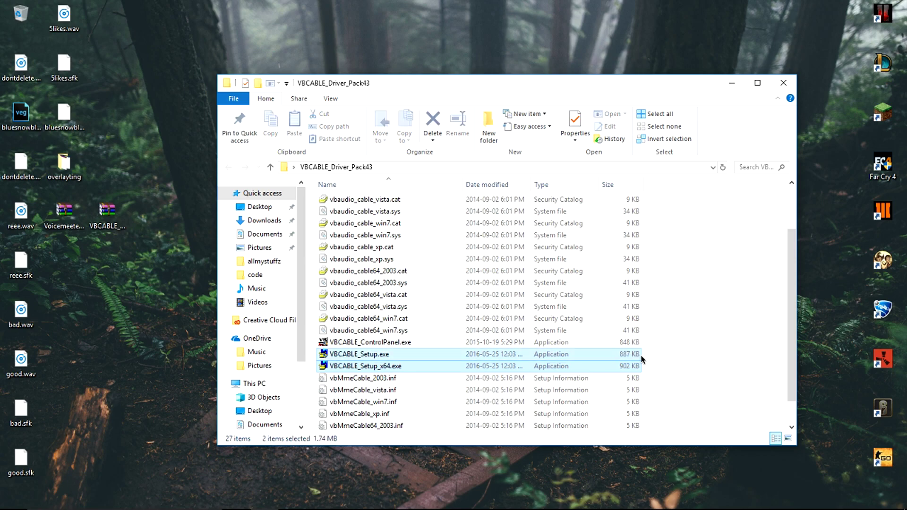
{"action": "left_click", "coordinate": [572, 355], "text": "ctrl"}
{"action": "left_click", "coordinate": [571, 366], "text": "ctrl"}
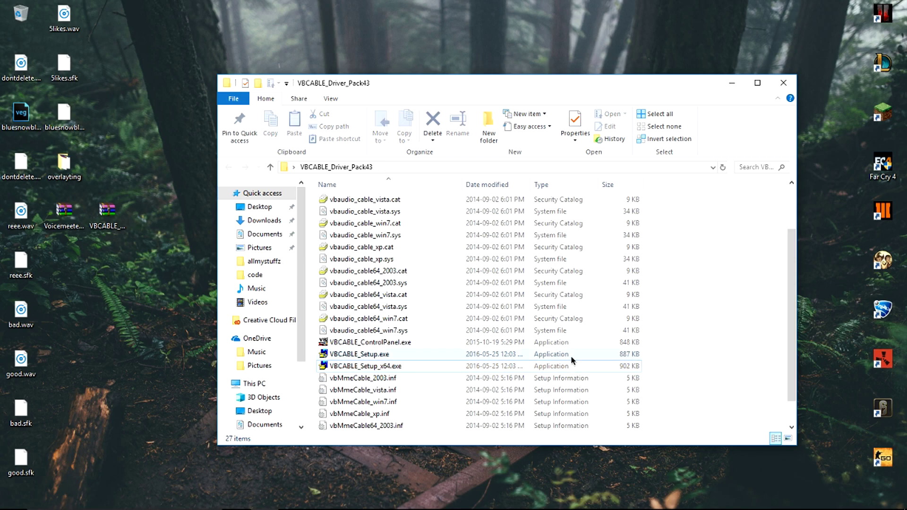
- Run VBCABLE_Setup_x64.exe as administrator, then close the already-installed installer and the folder
{"action": "double_click", "coordinate": [489, 366]}
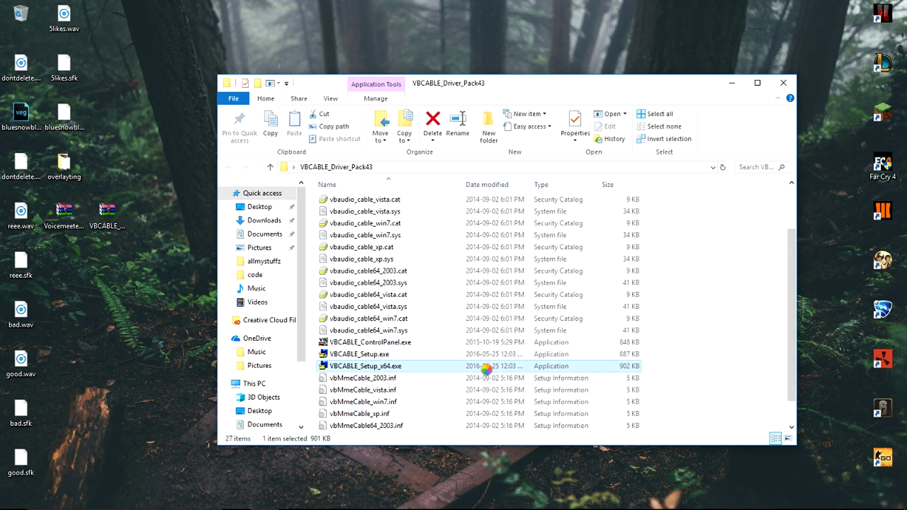
{"action": "right_click", "coordinate": [487, 368]}
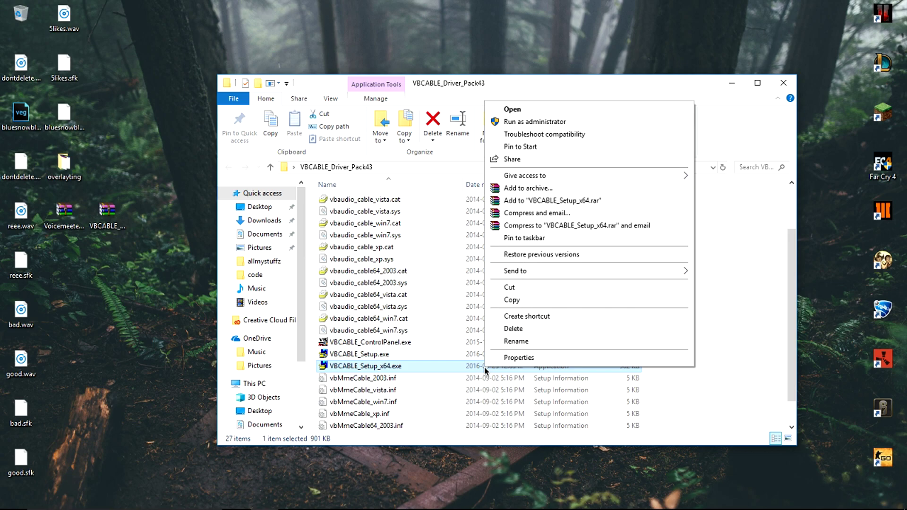
{"action": "left_click", "coordinate": [521, 122]}
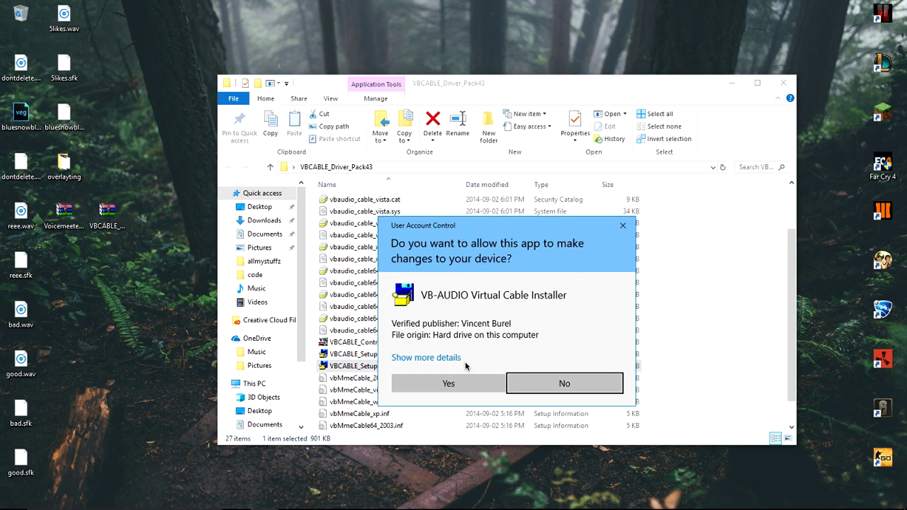
{"action": "left_click", "coordinate": [457, 381]}
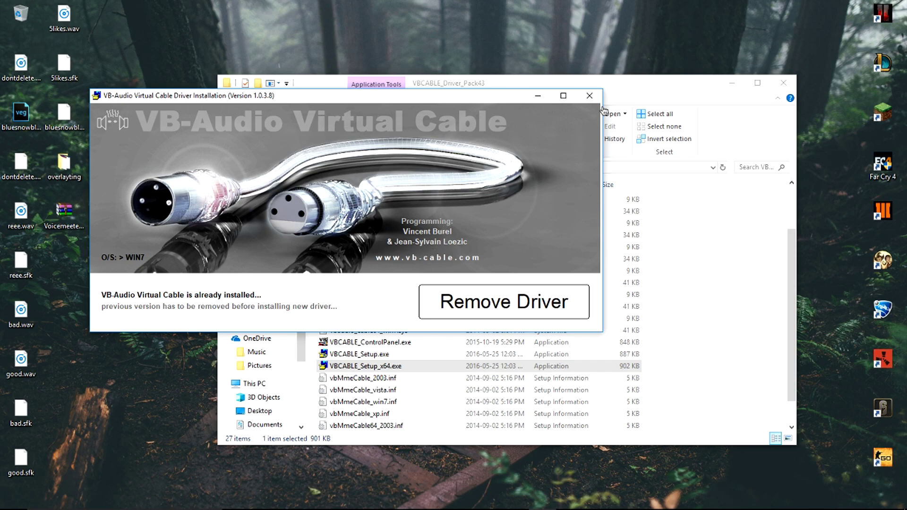
{"action": "left_click", "coordinate": [590, 96]}
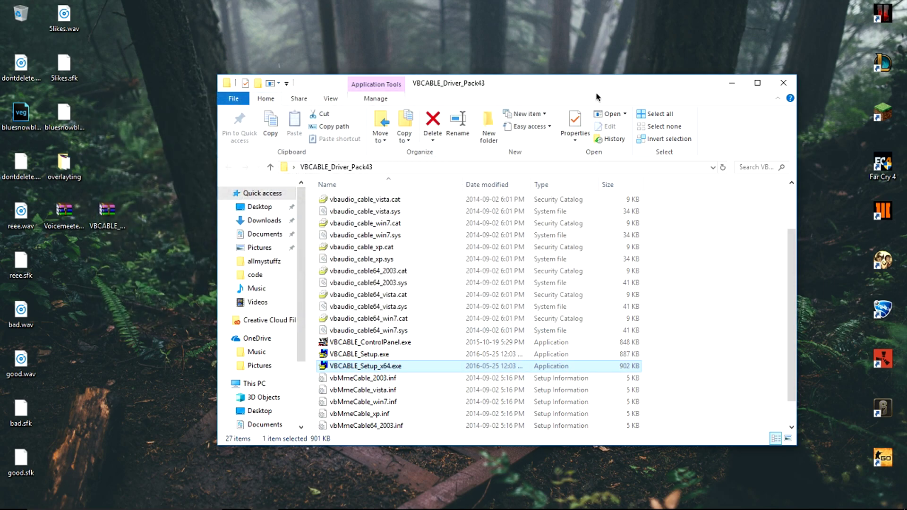
{"action": "left_click", "coordinate": [778, 84]}
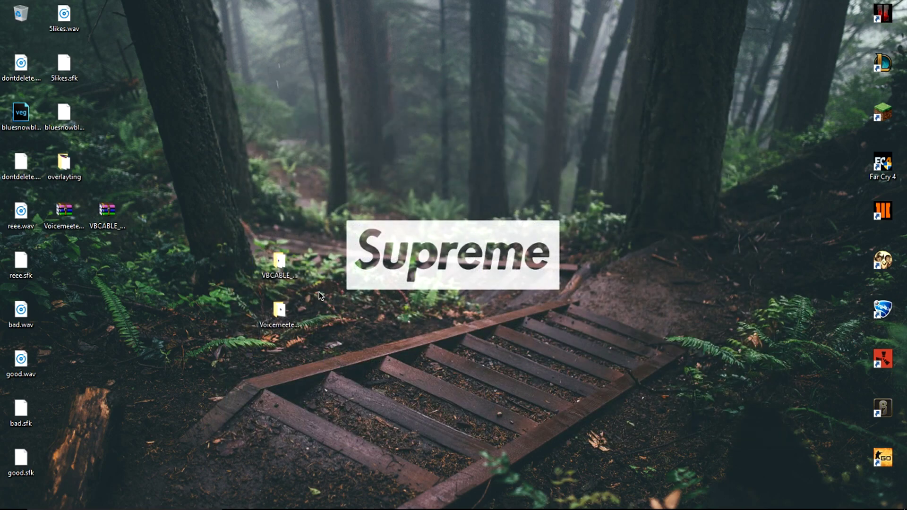
- Run VoicemeeterSetup.exe from VoicemeeterSetup_v1060 as administrator, then close the installer and the folder
{"action": "left_click", "coordinate": [280, 311]}
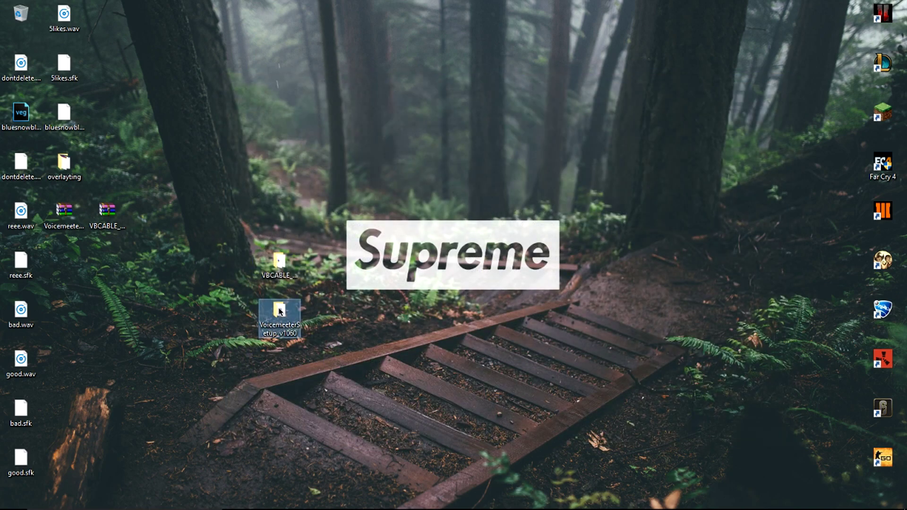
{"action": "double_click", "coordinate": [280, 312]}
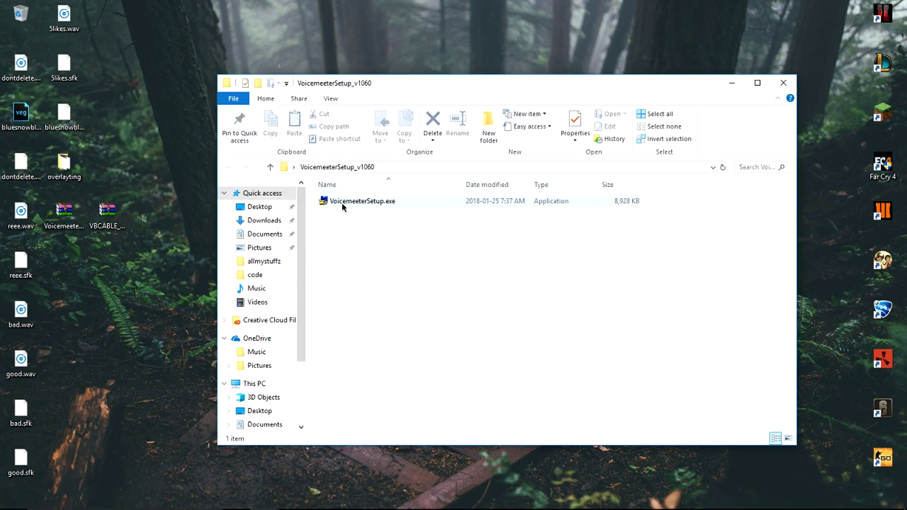
{"action": "left_click", "coordinate": [341, 202]}
{"action": "right_click", "coordinate": [340, 202]}
{"action": "left_click", "coordinate": [354, 214]}
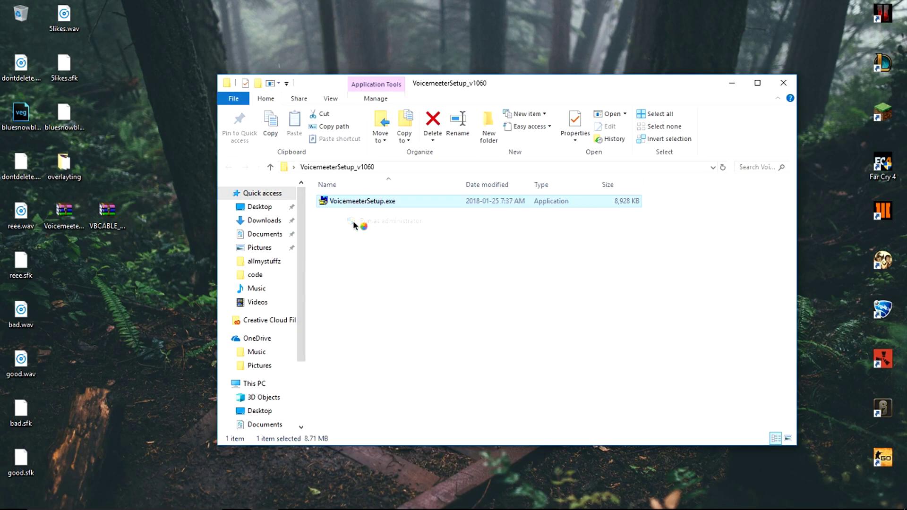
{"action": "left_click", "coordinate": [455, 384]}
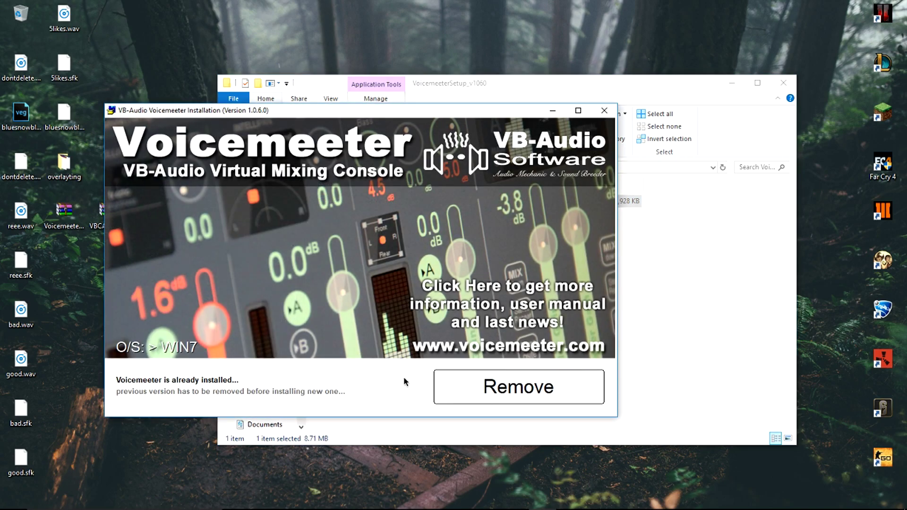
{"action": "left_click", "coordinate": [603, 110]}
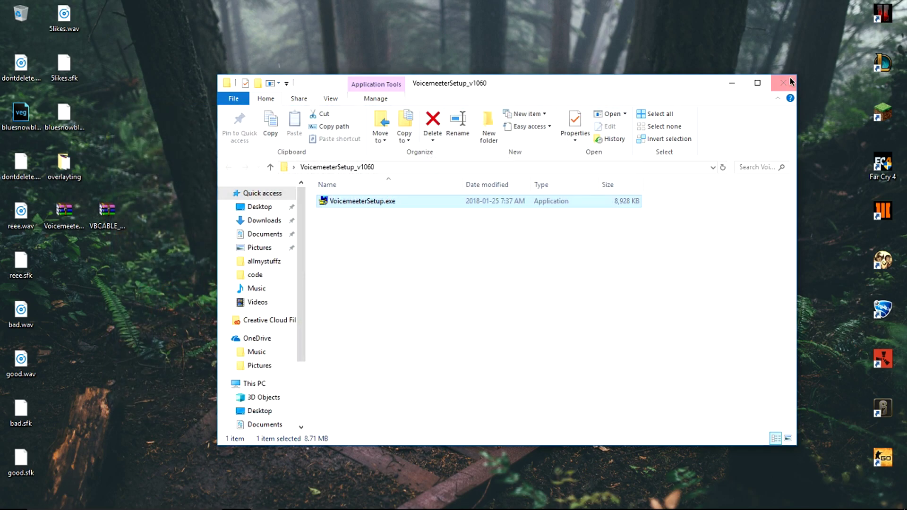
{"action": "left_click", "coordinate": [792, 81]}
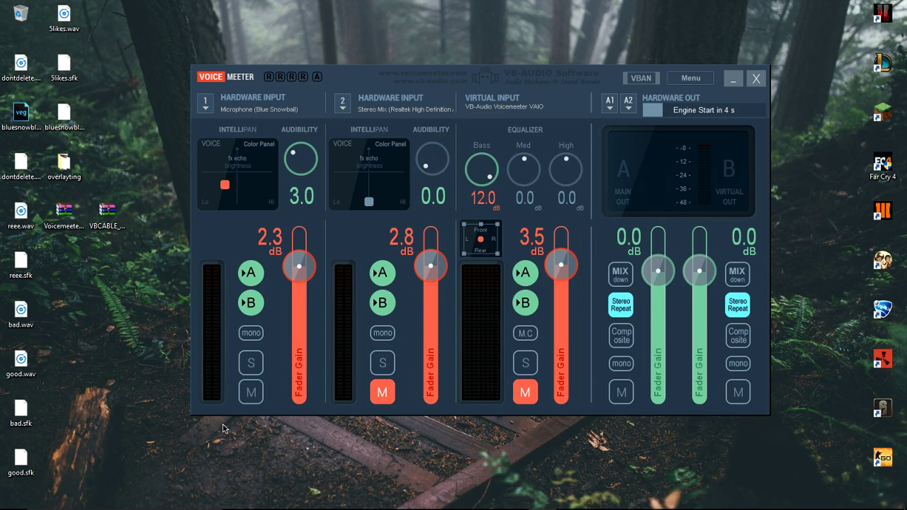
- Keep WDM Microphone (Blue Snowball) on Hardware Input 1 and WDM CABLE Input on output A1
{"action": "left_click_drag", "start_coordinate": [157, 465], "coordinate": [797, 33]}
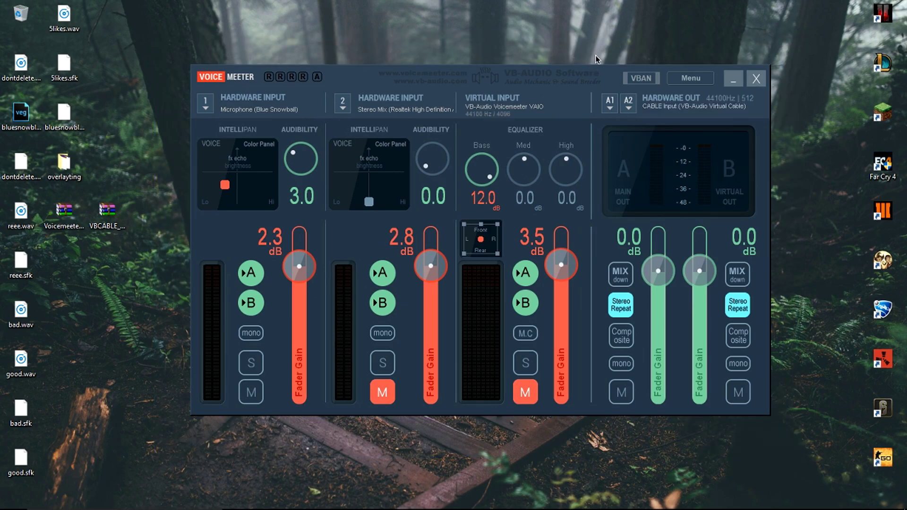
{"action": "left_click", "coordinate": [206, 108]}
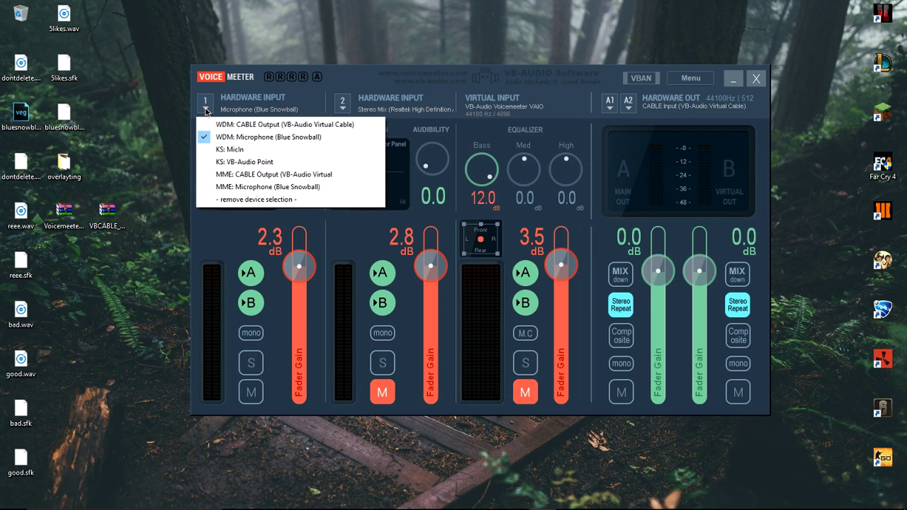
{"action": "left_click", "coordinate": [235, 137]}
{"action": "left_click", "coordinate": [609, 103]}
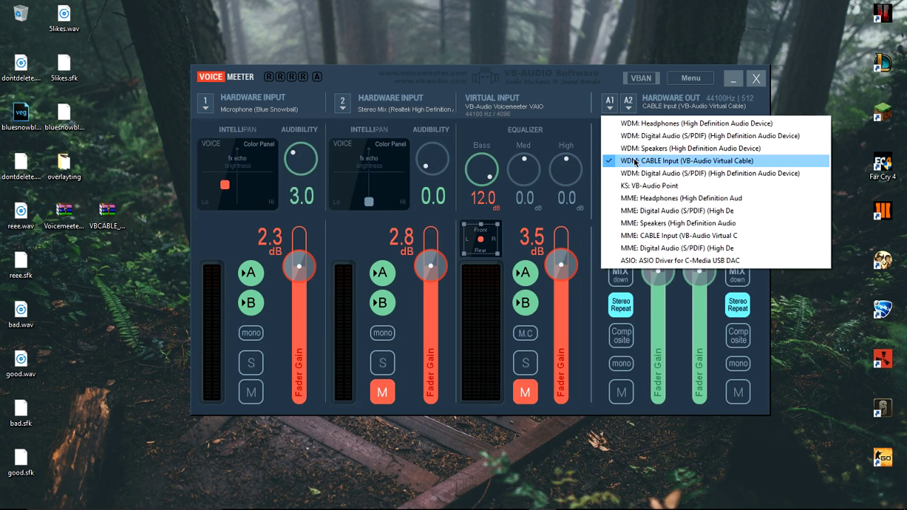
{"action": "left_click", "coordinate": [572, 114]}
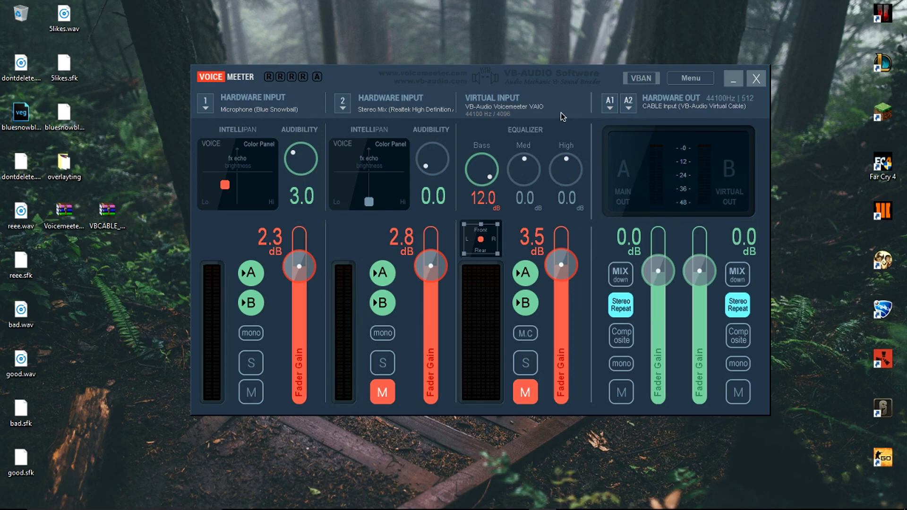
{"action": "left_click", "coordinate": [680, 80]}
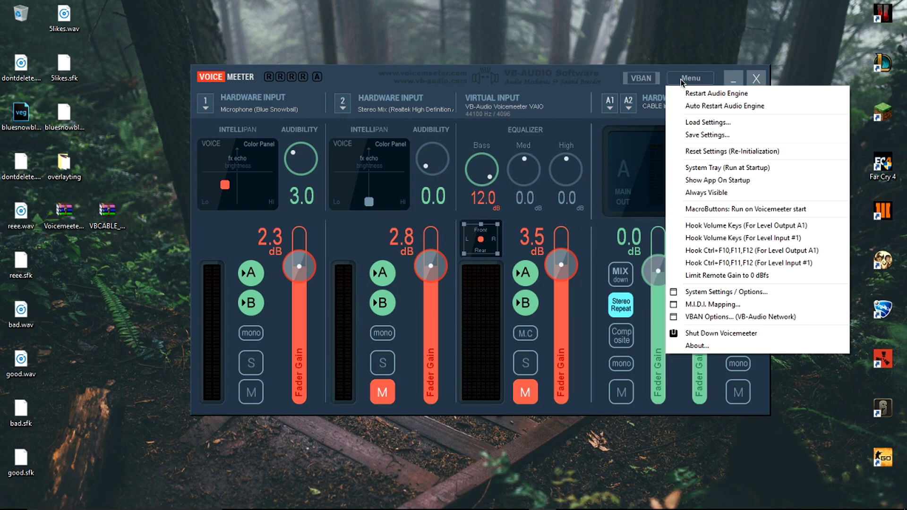
{"action": "left_click", "coordinate": [605, 81]}
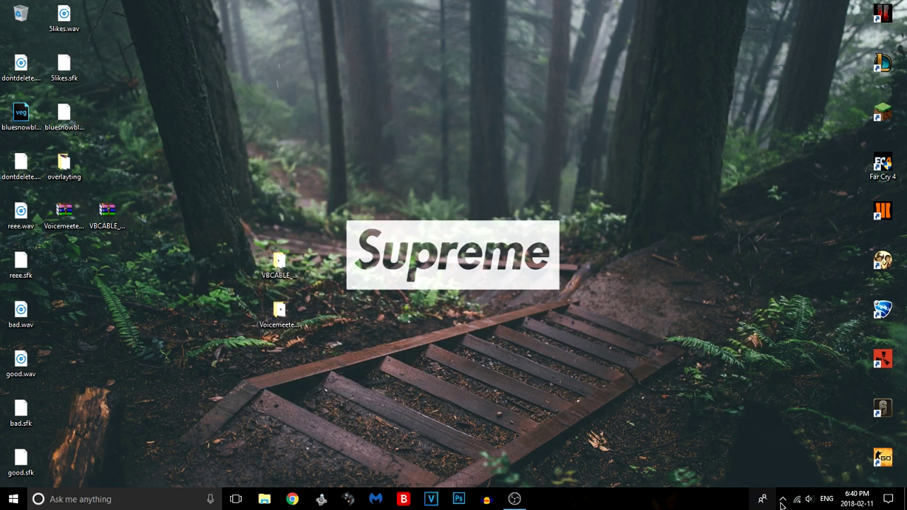
- In Recording devices, select VoiceMeeter Output as the default device and confirm with OK
{"action": "right_click", "coordinate": [810, 501]}
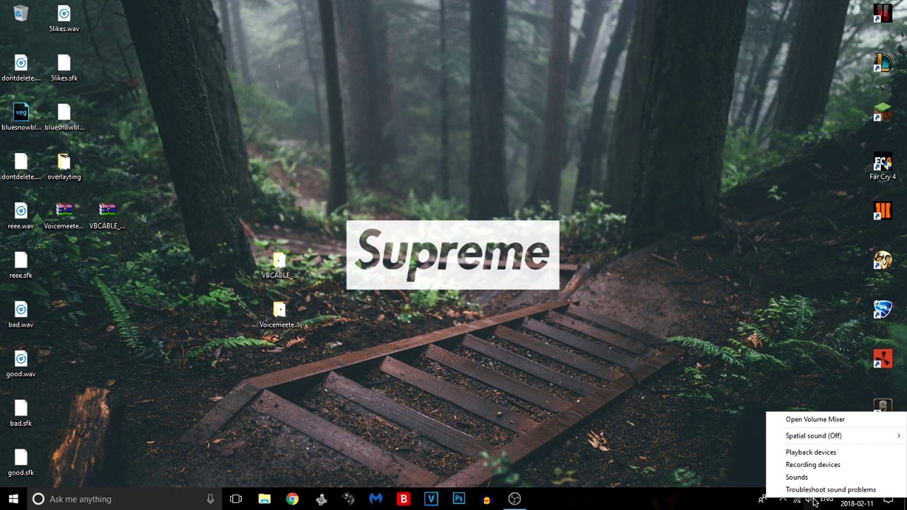
{"action": "left_click", "coordinate": [818, 465]}
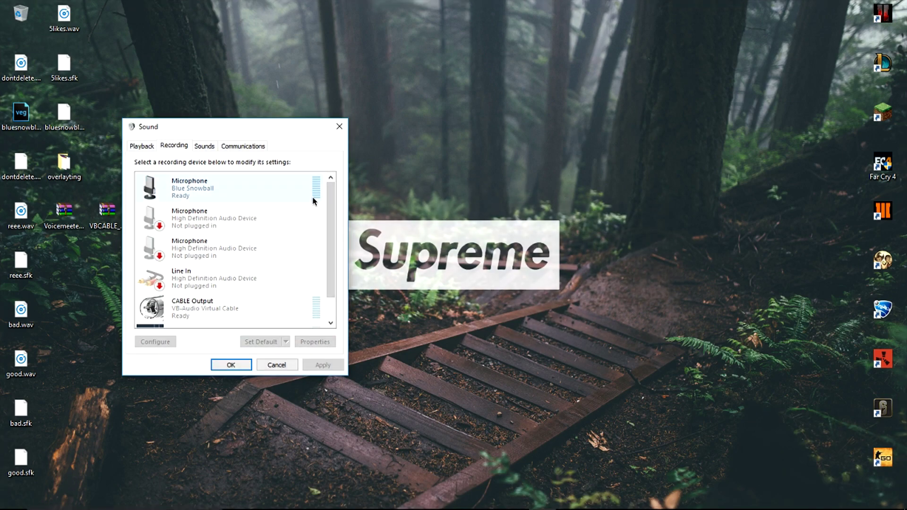
{"action": "scroll", "coordinate": [248, 194], "scroll_direction": "down", "scroll_amount": 2}
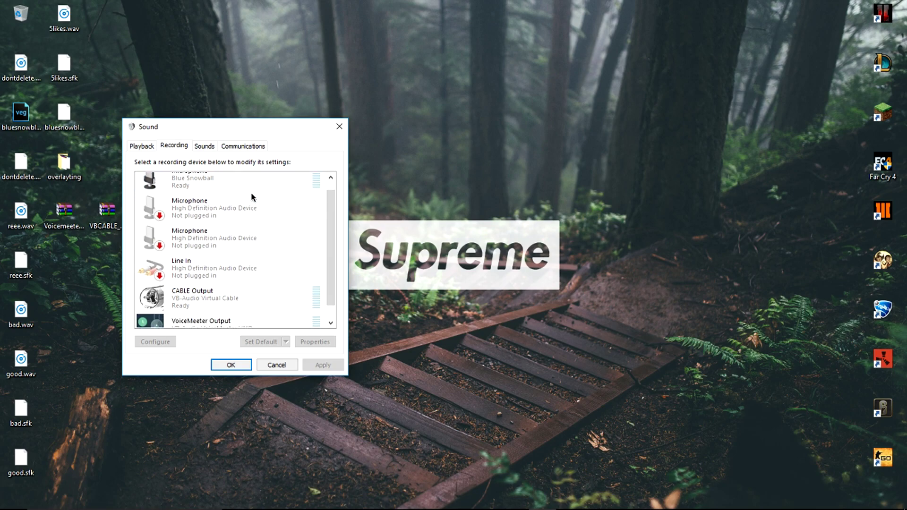
{"action": "left_click", "coordinate": [237, 312]}
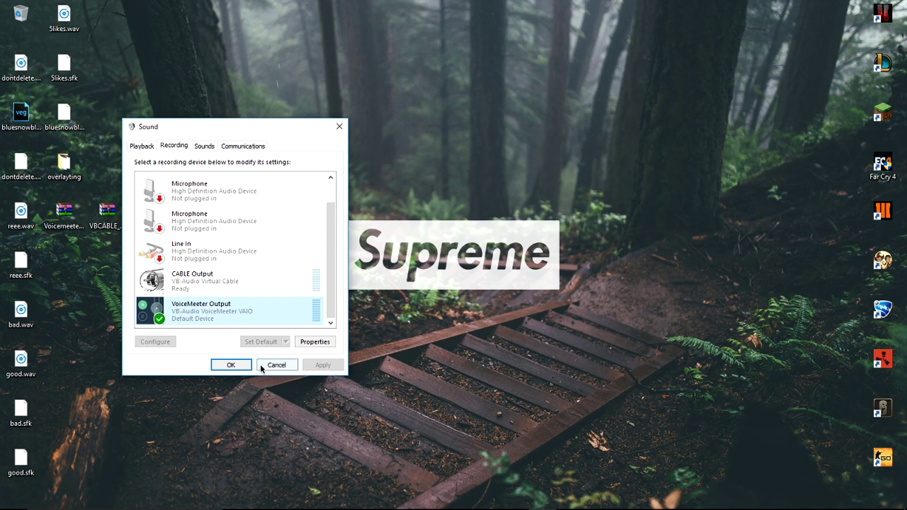
{"action": "left_click", "coordinate": [226, 364]}
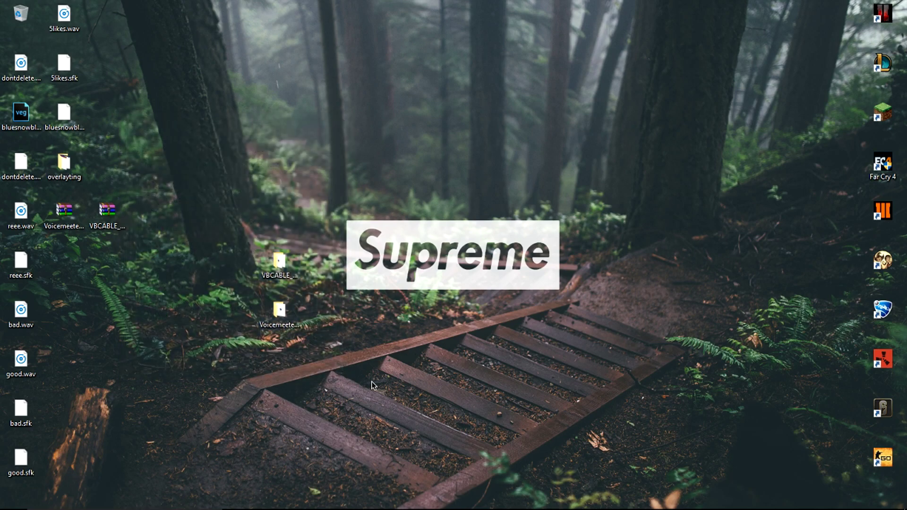